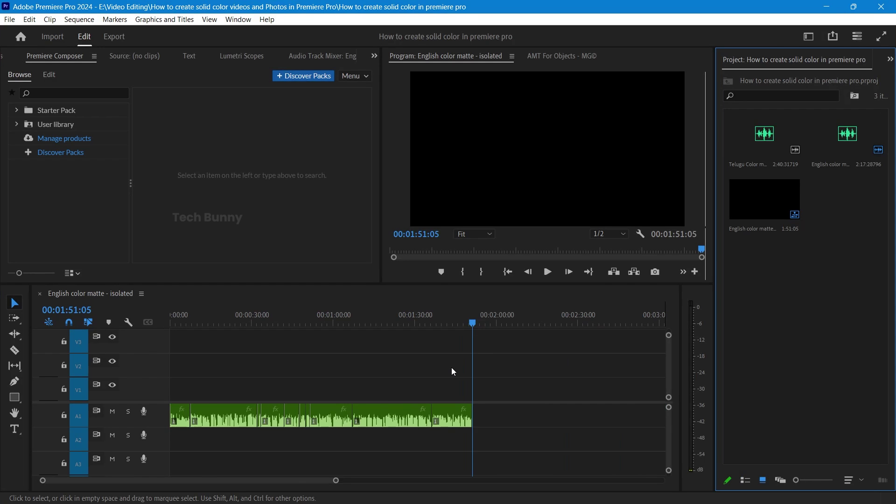
Create a new Color Matte item, accepting its default video settings
{"action": "right_click", "coordinate": [804, 286]}
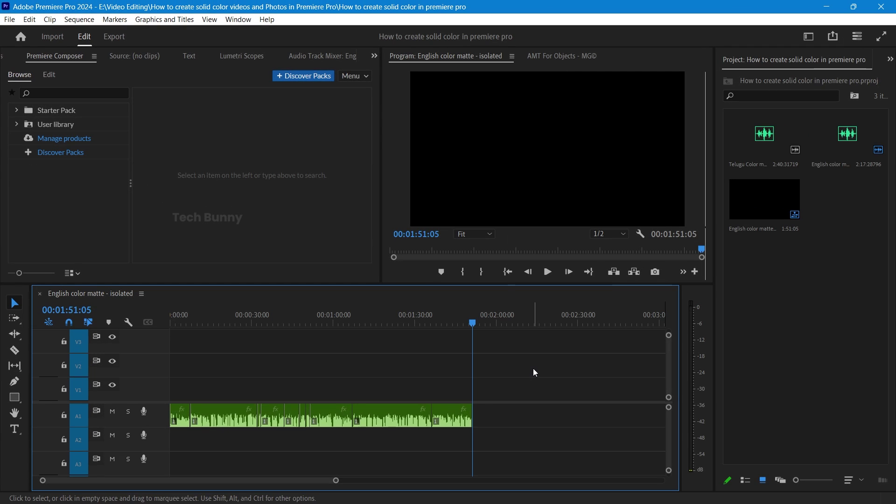
{"action": "left_click", "coordinate": [810, 331]}
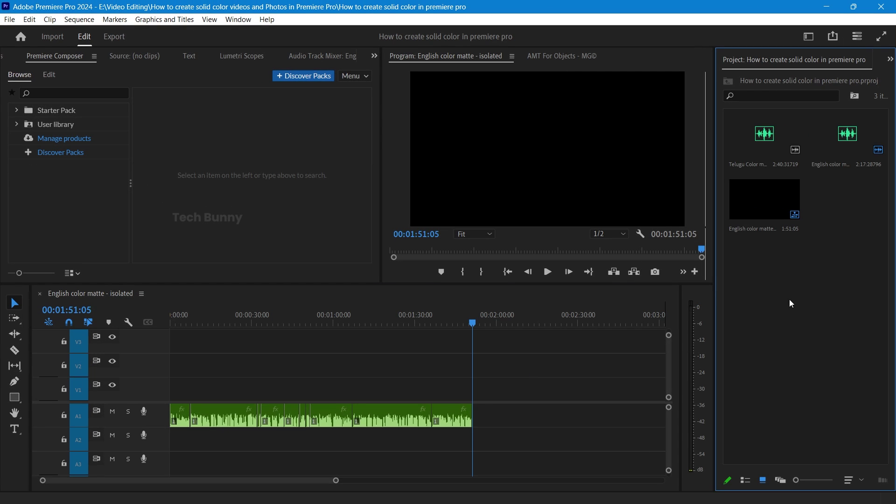
{"action": "right_click", "coordinate": [789, 284]}
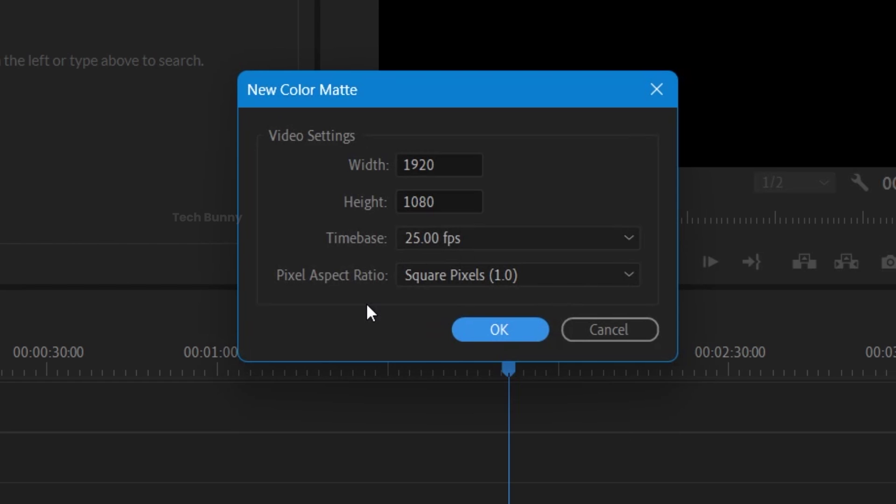
{"action": "left_click", "coordinate": [494, 334]}
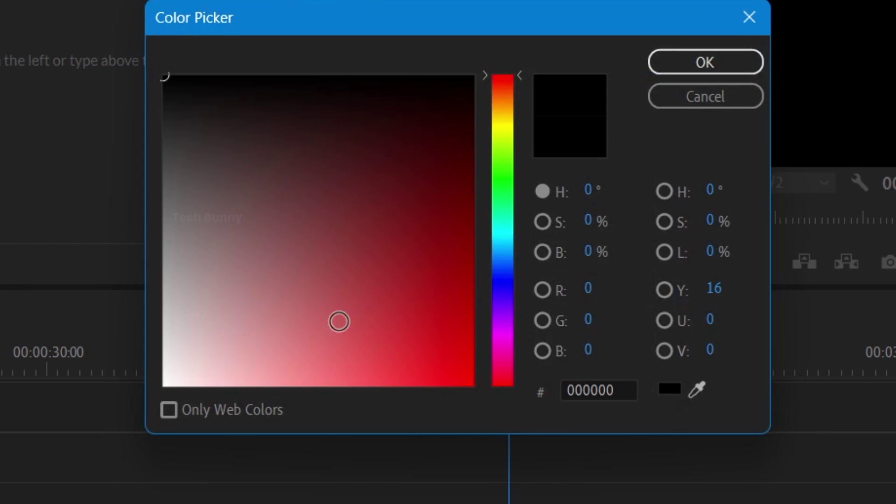
Give the matte light yellow colour DEC835 and name it 'Light Yellow'
{"action": "left_click", "coordinate": [446, 320]}
{"action": "left_click_drag", "start_coordinate": [502, 378], "coordinate": [519, 118]}
{"action": "left_click", "coordinate": [400, 347]}
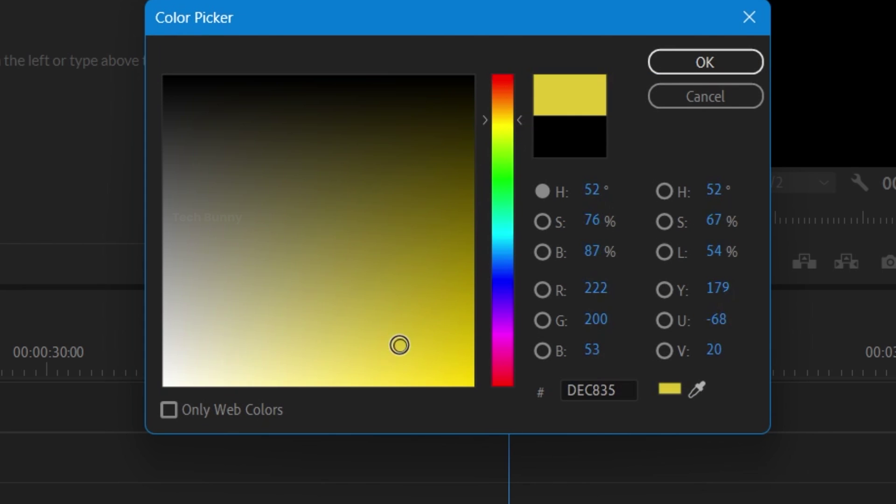
{"action": "left_click", "coordinate": [660, 65]}
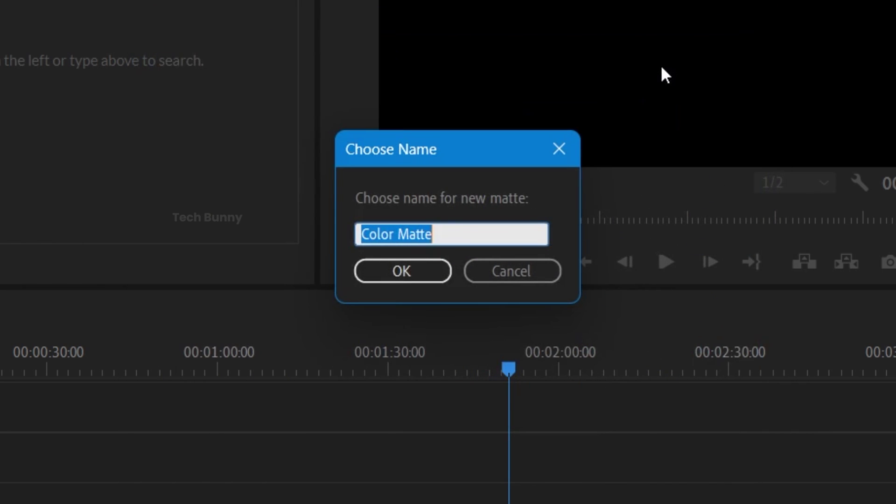
{"action": "type", "text": "Light Yellow"}
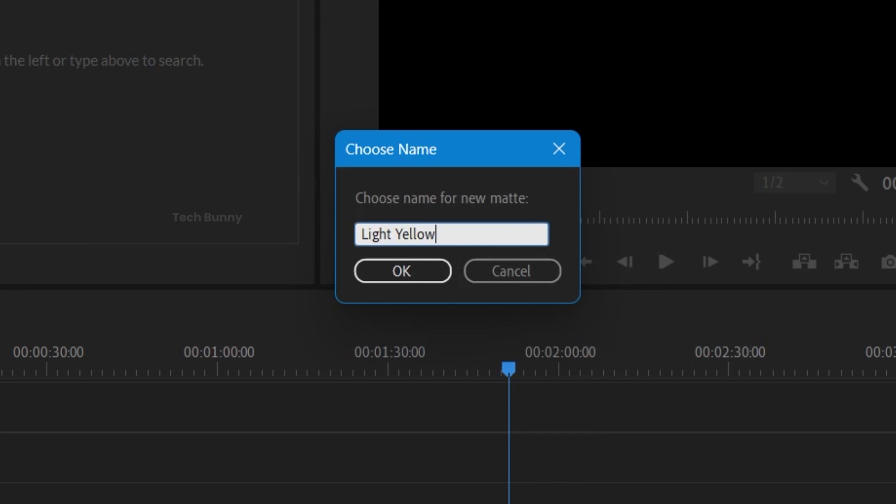
{"action": "key", "text": "Return"}
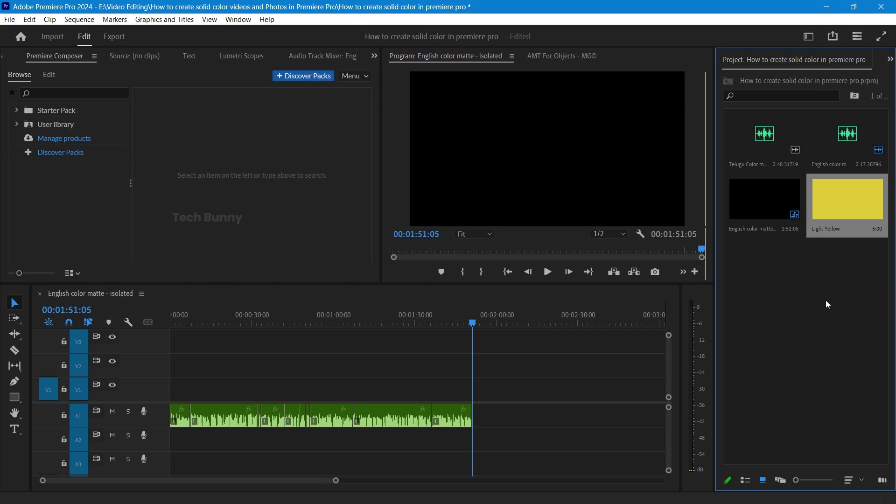
Place the Light Yellow matte on track V1 and extend it to about 00:02:23
{"action": "left_click", "coordinate": [825, 301]}
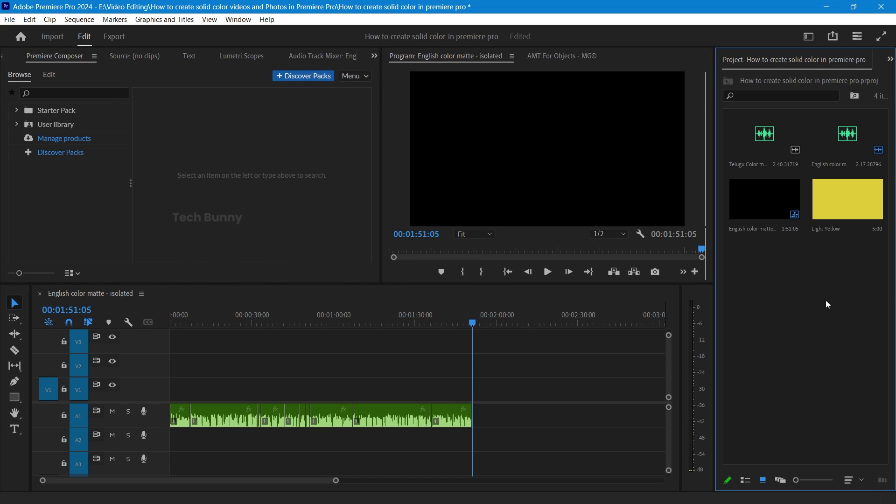
{"action": "left_click_drag", "start_coordinate": [834, 198], "coordinate": [405, 387]}
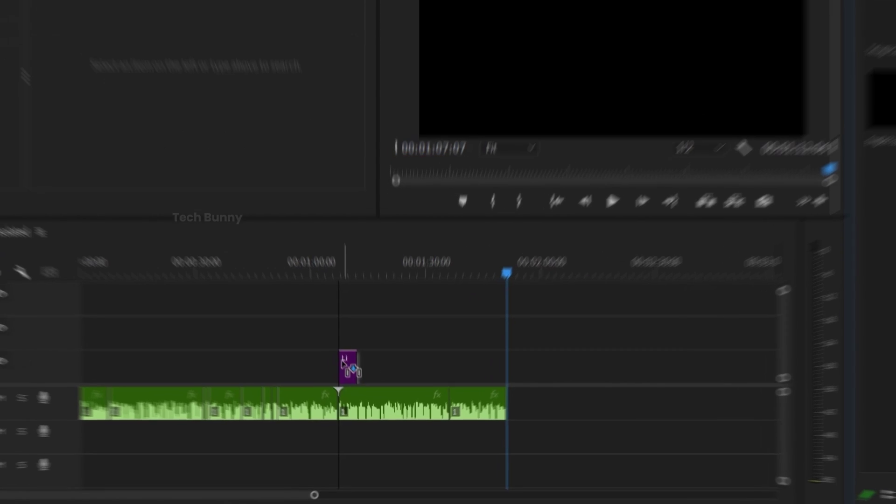
{"action": "left_click_drag", "start_coordinate": [417, 354], "coordinate": [685, 353]}
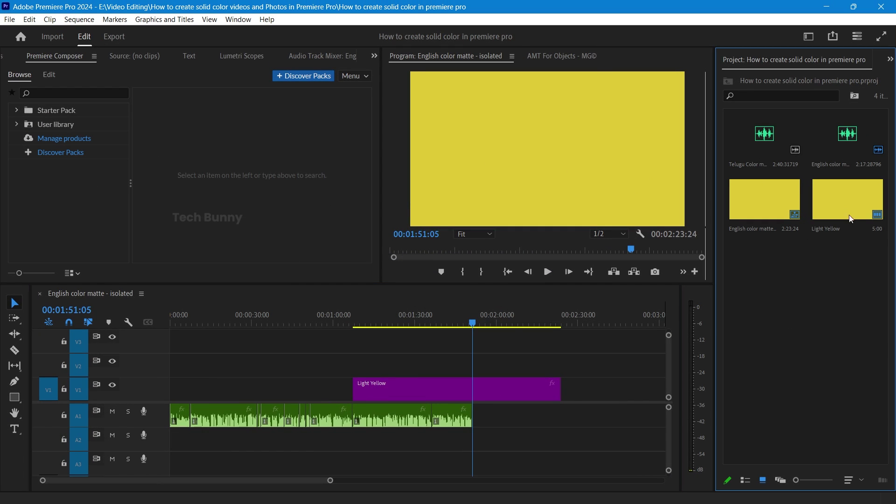
Raise the Light Yellow clip to V2 and place the MVI_7232 still beneath it on V1
{"action": "double_click", "coordinate": [837, 200]}
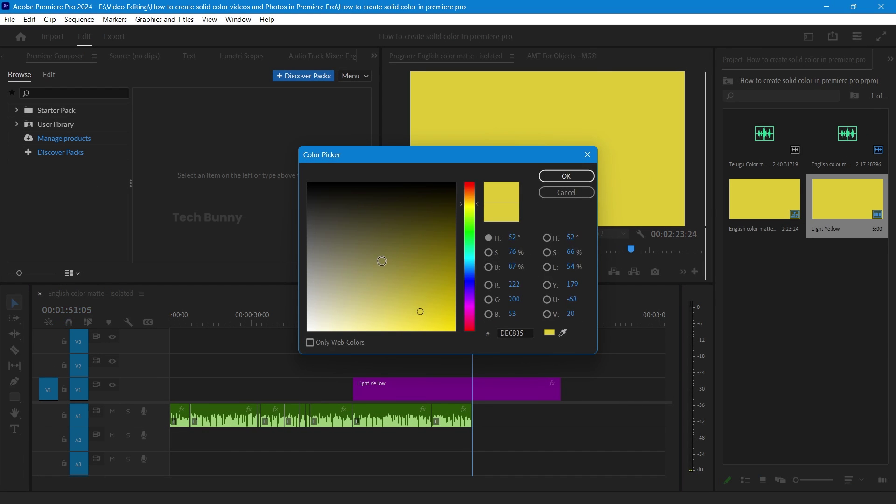
{"action": "type", "text": "FFFFFF"}
{"action": "left_click", "coordinate": [567, 177]}
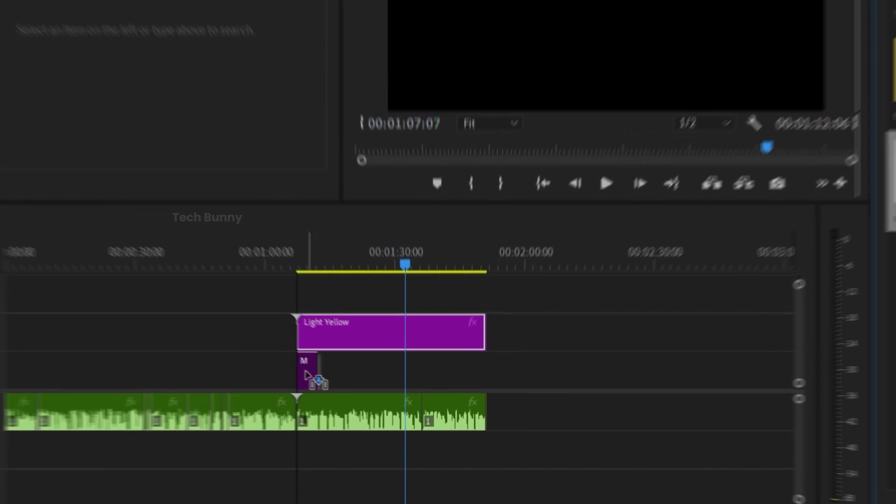
{"action": "mouse_move", "coordinate": [308, 378]}
{"action": "left_mouse_down"}
{"action": "mouse_move", "coordinate": [306, 367]}
{"action": "mouse_move", "coordinate": [491, 367]}
{"action": "left_mouse_up"}
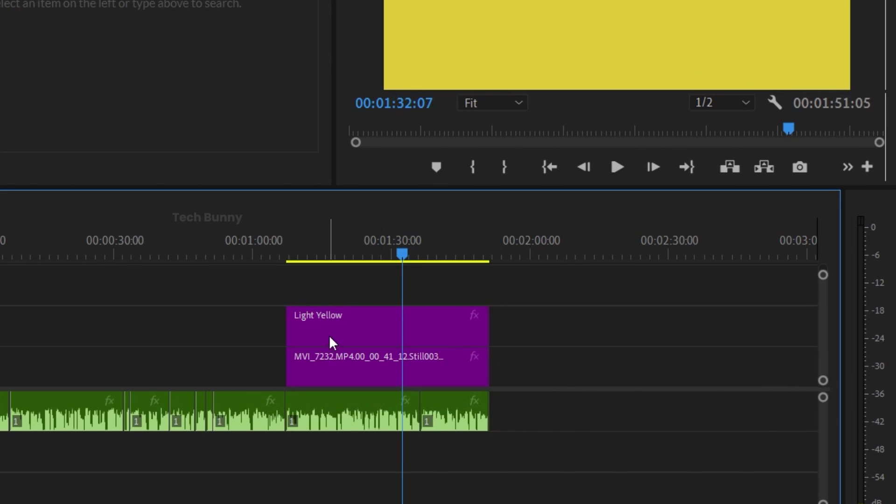
{"action": "mouse_move", "coordinate": [356, 340]}
{"action": "left_mouse_down"}
{"action": "mouse_move", "coordinate": [192, 336]}
{"action": "mouse_move", "coordinate": [378, 341]}
{"action": "left_mouse_up"}
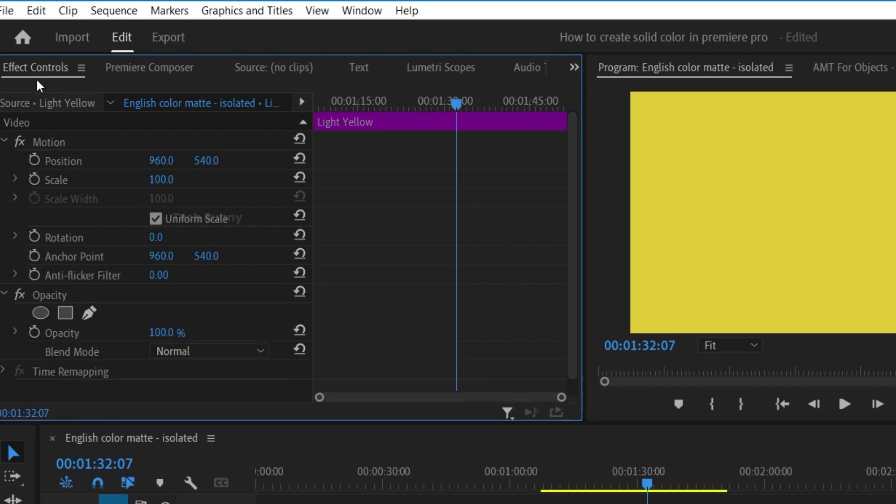
{"action": "scroll", "coordinate": [336, 211], "scroll_direction": "down", "scroll_amount": 1}
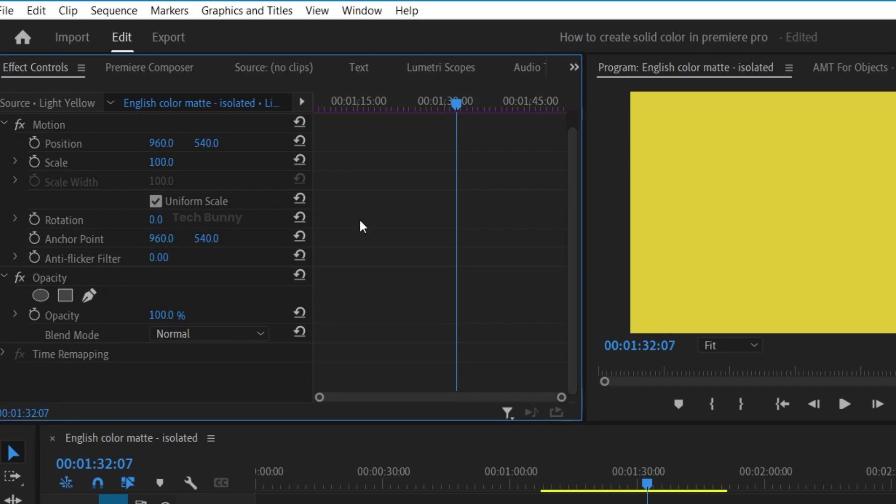
Try Darken, Lighten and Screen blend modes on the matte, settling on Soft Light
{"action": "left_click", "coordinate": [176, 335]}
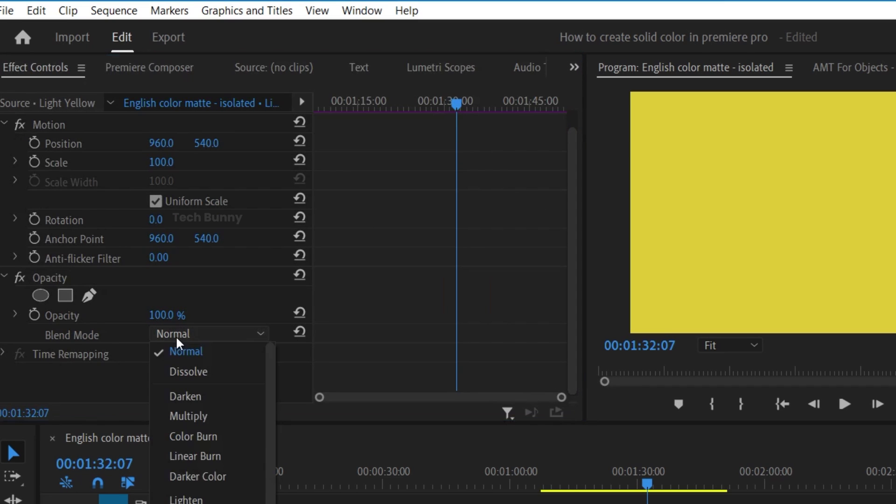
{"action": "left_click", "coordinate": [208, 397]}
{"action": "left_click", "coordinate": [210, 334]}
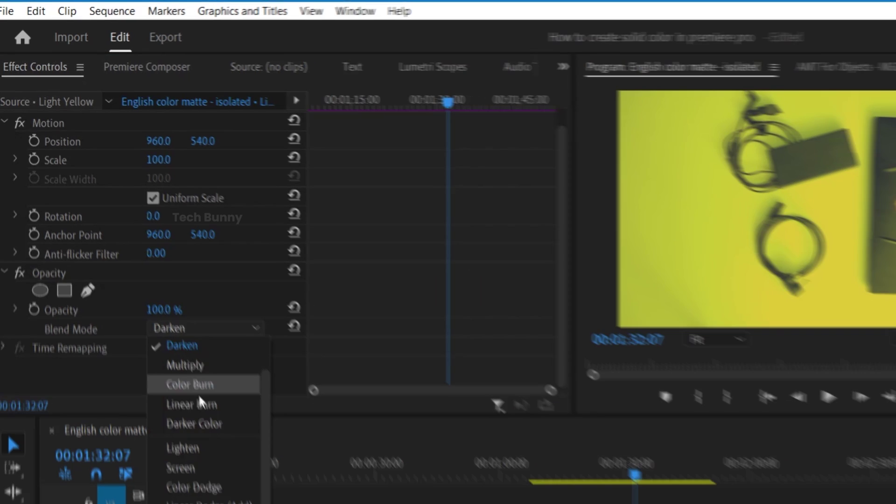
{"action": "left_click", "coordinate": [140, 309]}
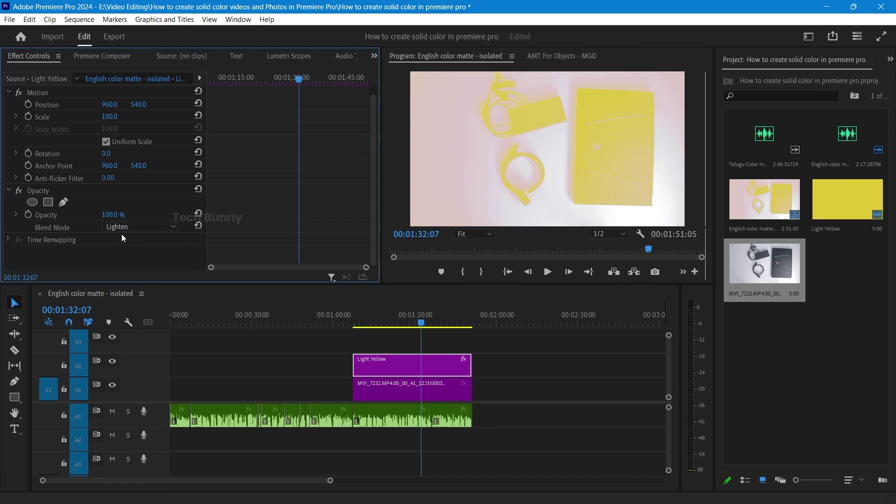
{"action": "left_click", "coordinate": [124, 228]}
{"action": "left_click", "coordinate": [142, 263]}
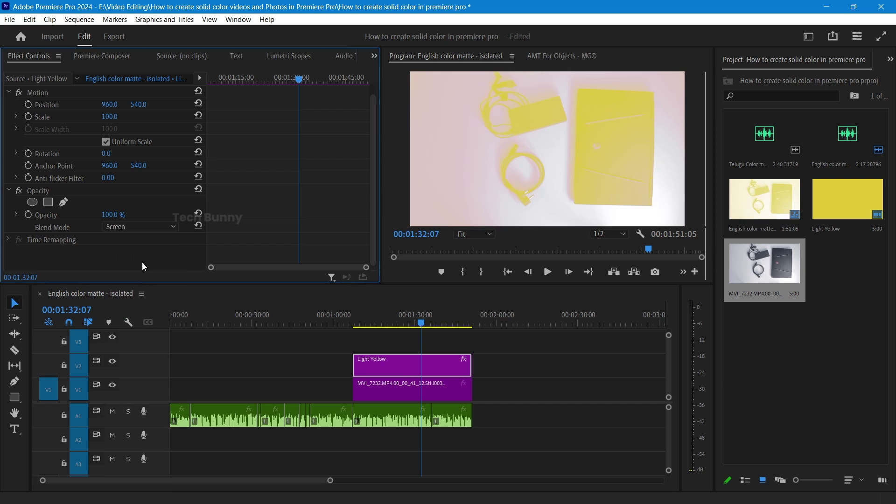
{"action": "left_click", "coordinate": [138, 230]}
{"action": "left_click", "coordinate": [147, 328]}
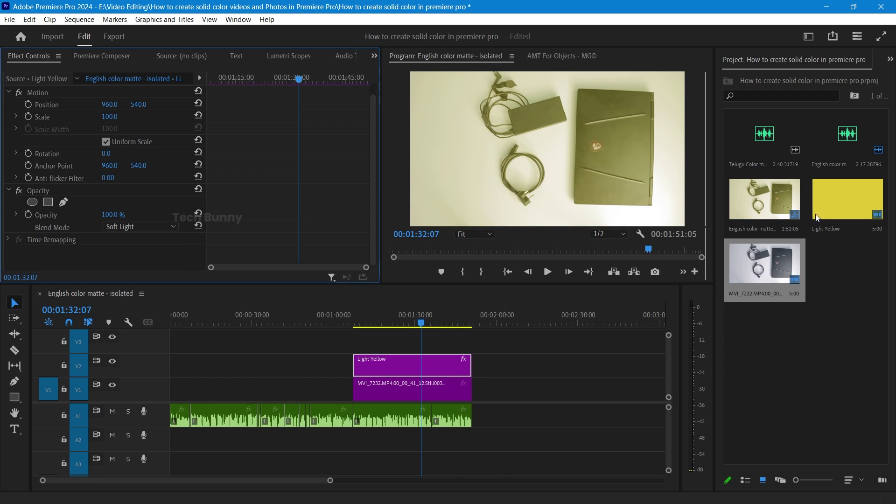
Change the Light Yellow matte's colour to a vivid red
{"action": "double_click", "coordinate": [842, 196]}
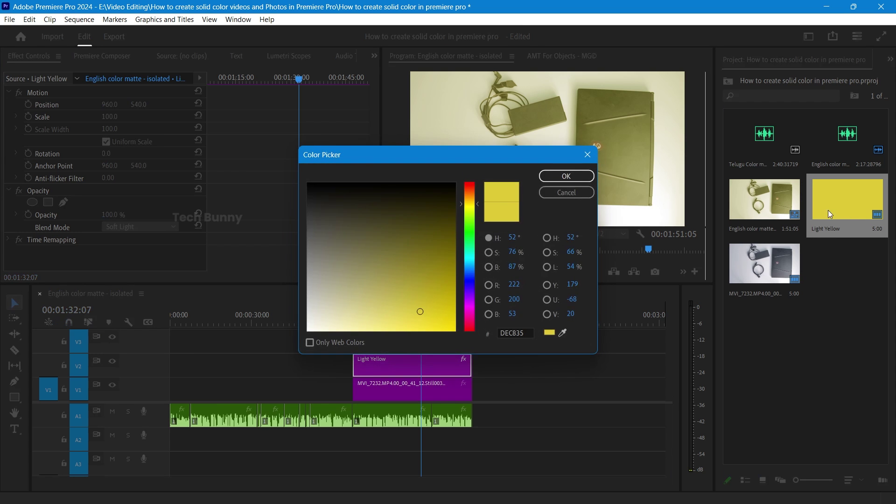
{"action": "left_click", "coordinate": [432, 249]}
{"action": "left_click_drag", "start_coordinate": [469, 203], "coordinate": [469, 184]}
{"action": "left_click", "coordinate": [427, 268]}
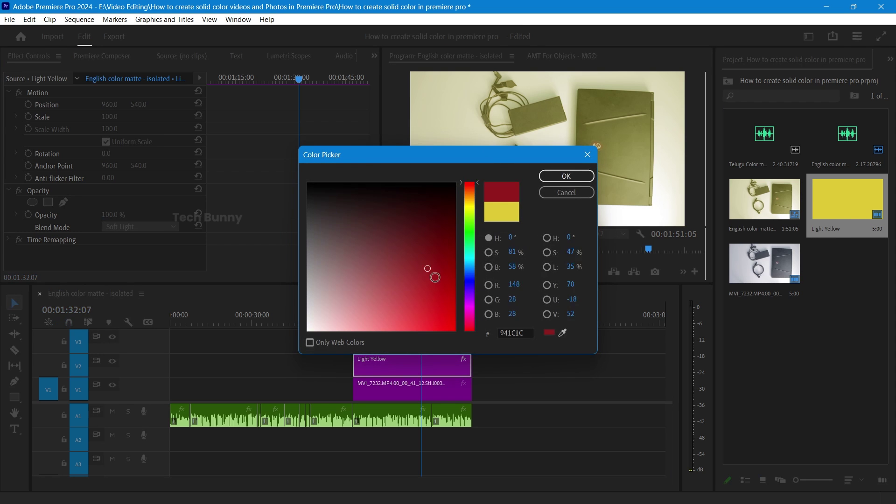
{"action": "left_click_drag", "start_coordinate": [434, 278], "coordinate": [454, 184]}
{"action": "left_click", "coordinate": [550, 177]}
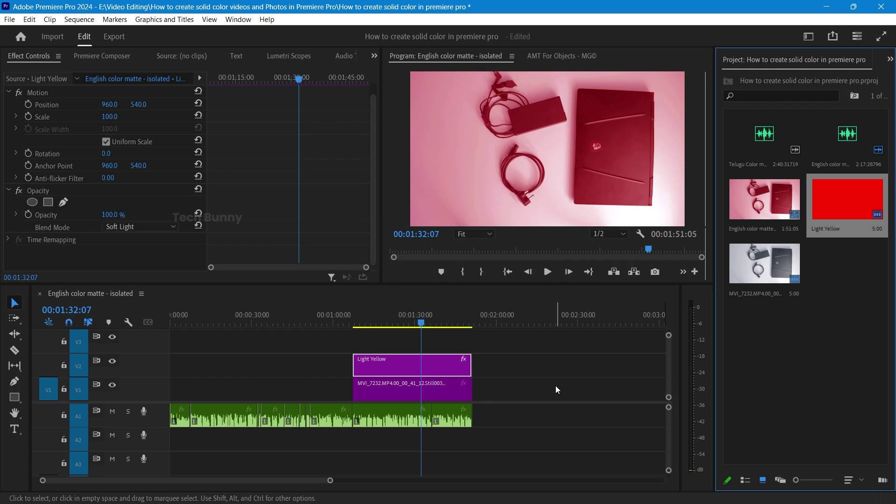